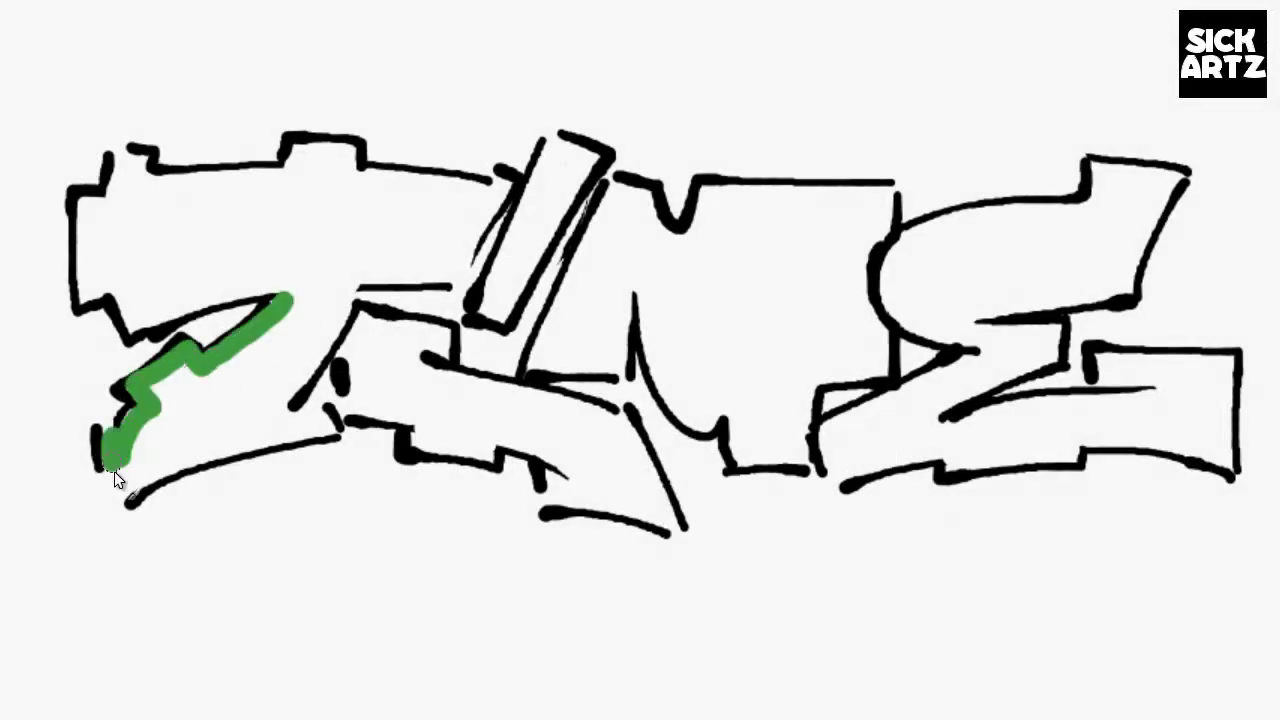
Step: Fill every letter solid green, including the N, the hollow lower Z and the S top
mouse_move(351, 294)
left_mouse_down()
mouse_move(143, 417)
mouse_move(236, 352)
mouse_move(80, 194)
mouse_move(491, 198)
mouse_move(343, 146)
mouse_move(123, 191)
mouse_move(186, 291)
mouse_move(298, 187)
mouse_move(470, 223)
left_mouse_up()
mouse_move(352, 325)
left_mouse_down()
mouse_move(360, 399)
mouse_move(652, 512)
left_mouse_up()
mouse_move(352, 318)
left_mouse_down()
mouse_move(448, 329)
mouse_move(637, 450)
mouse_move(475, 421)
mouse_move(422, 393)
left_mouse_up()
mouse_move(598, 148)
left_mouse_down()
mouse_move(512, 225)
mouse_move(603, 365)
mouse_move(731, 411)
mouse_move(850, 378)
left_mouse_up()
mouse_move(640, 205)
left_mouse_down()
mouse_move(703, 192)
mouse_move(853, 366)
mouse_move(835, 366)
mouse_move(783, 451)
mouse_move(747, 202)
mouse_move(647, 290)
mouse_move(556, 345)
mouse_move(603, 340)
left_mouse_up()
mouse_move(1085, 212)
left_mouse_down()
mouse_move(999, 210)
mouse_move(1160, 250)
mouse_move(933, 422)
mouse_move(1226, 435)
mouse_move(916, 388)
mouse_move(922, 325)
mouse_move(1082, 279)
mouse_move(979, 255)
mouse_move(960, 448)
mouse_move(1105, 374)
mouse_move(1131, 417)
left_mouse_up()
mouse_move(1040, 185)
left_mouse_down()
mouse_move(911, 244)
mouse_move(1030, 190)
left_mouse_up()
left_click_drag(240, 325, 95, 460)
Step: Trace thick black outlines around the left Z, first letter and slash shape
left_click_drag(346, 327, 300, 415)
left_click_drag(100, 505, 296, 440)
mouse_move(257, 288)
left_mouse_down()
mouse_move(100, 184)
mouse_move(484, 164)
mouse_move(453, 316)
mouse_move(349, 329)
mouse_move(538, 461)
left_mouse_up()
left_click_drag(540, 512, 690, 538)
left_click_drag(520, 330, 540, 128)
left_click_drag(540, 128, 612, 152)
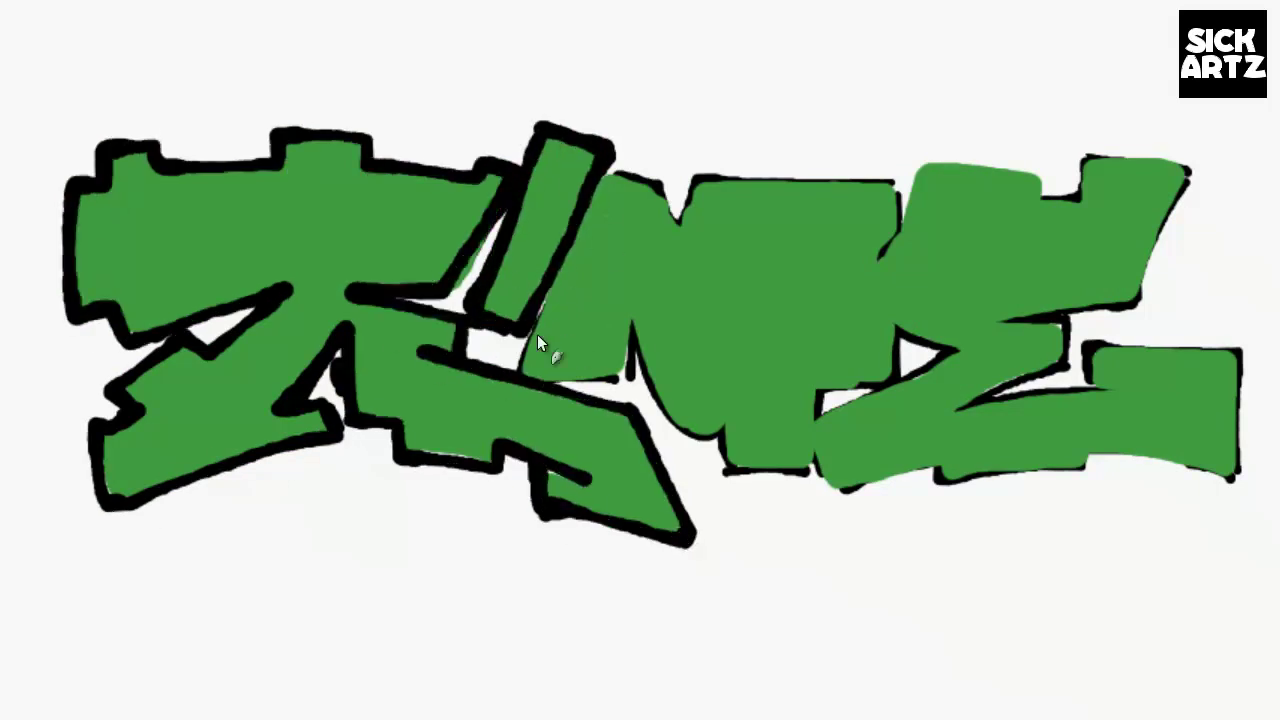
left_click_drag(595, 235, 540, 375)
Step: Outline the M, S, right Z and the first letter's top in black
left_click_drag(634, 370, 755, 408)
left_click_drag(602, 175, 896, 218)
left_click_drag(1034, 150, 880, 265)
left_click_drag(812, 460, 820, 388)
mouse_move(875, 318)
left_mouse_down()
mouse_move(833, 411)
mouse_move(1236, 484)
left_mouse_up()
mouse_move(1195, 172)
left_mouse_down()
mouse_move(1004, 324)
mouse_move(1240, 480)
left_mouse_up()
mouse_move(472, 160)
left_mouse_down()
mouse_move(262, 125)
mouse_move(58, 300)
mouse_move(167, 361)
mouse_move(95, 423)
left_mouse_up()
Step: Paint a wide black shadow under the first letters, filling the gap beside the !
mouse_move(110, 512)
left_mouse_down()
mouse_move(340, 445)
mouse_move(256, 482)
mouse_move(283, 458)
mouse_move(533, 485)
mouse_move(695, 550)
left_mouse_up()
mouse_move(484, 255)
left_mouse_down()
mouse_move(472, 142)
mouse_move(66, 167)
mouse_move(89, 345)
left_mouse_up()
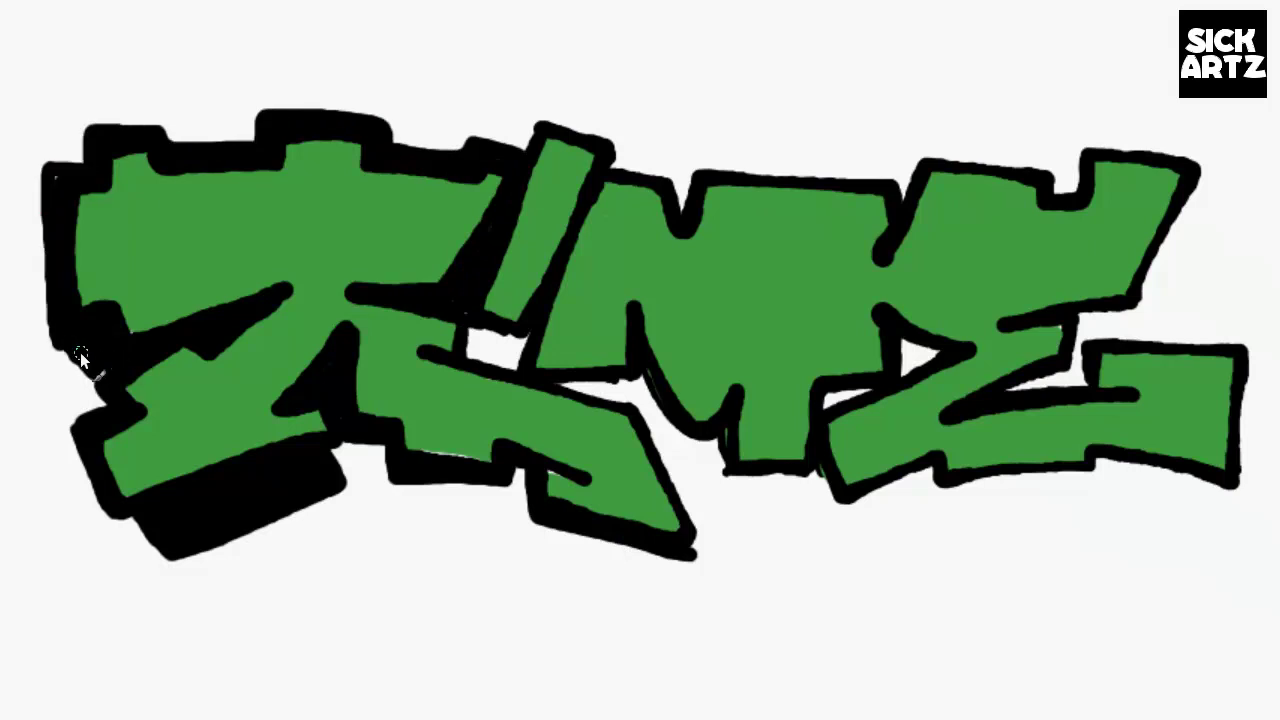
left_click_drag(470, 325, 518, 357)
mouse_move(340, 440)
left_mouse_down()
mouse_move(404, 494)
mouse_move(517, 484)
left_mouse_up()
mouse_move(404, 445)
left_mouse_down()
mouse_move(499, 465)
mouse_move(700, 588)
left_mouse_up()
Step: Extend the black shadow under the middle and right letters, thickening the ! and M tops
left_click_drag(525, 500, 525, 560)
mouse_move(715, 555)
left_mouse_down()
mouse_move(660, 403)
mouse_move(682, 436)
mouse_move(807, 500)
mouse_move(729, 474)
left_mouse_up()
left_click_drag(902, 341, 960, 355)
mouse_move(517, 150)
left_mouse_down()
mouse_move(617, 133)
mouse_move(905, 172)
mouse_move(689, 167)
mouse_move(1076, 159)
mouse_move(1098, 135)
mouse_move(1093, 462)
mouse_move(893, 503)
mouse_move(987, 506)
mouse_move(1096, 473)
mouse_move(1182, 503)
mouse_move(1256, 410)
mouse_move(1088, 325)
left_mouse_up()
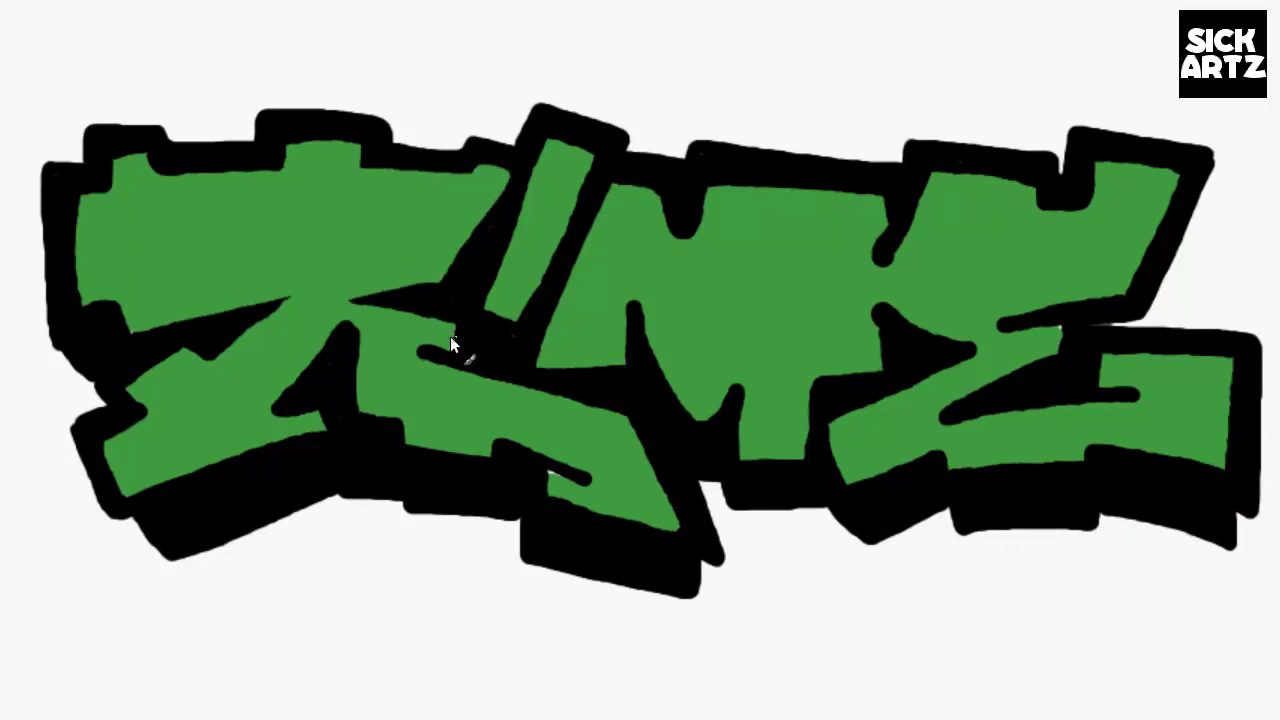
Step: Paint over the inner black lines in the first letter, M and Z with green
mouse_move(566, 305)
left_mouse_down()
mouse_move(622, 302)
mouse_move(543, 348)
mouse_move(687, 246)
mouse_move(537, 272)
mouse_move(570, 162)
left_mouse_up()
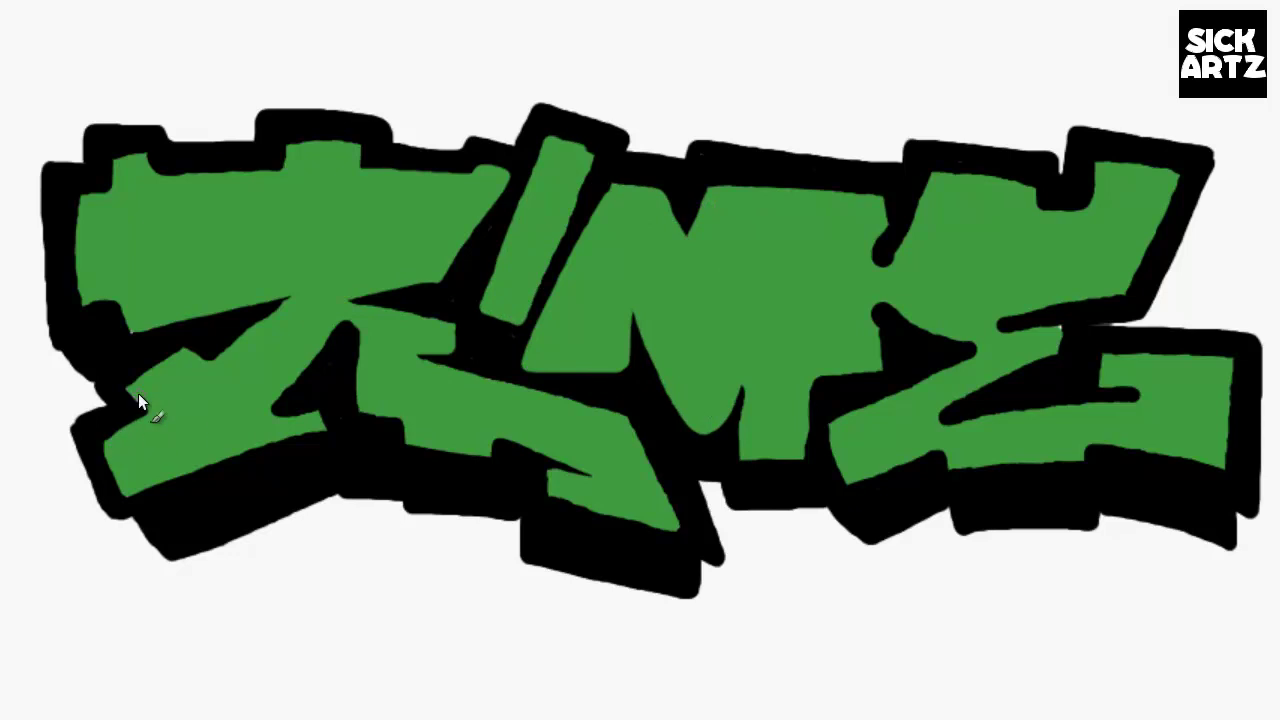
mouse_move(376, 282)
left_mouse_down()
mouse_move(266, 411)
mouse_move(350, 330)
left_mouse_up()
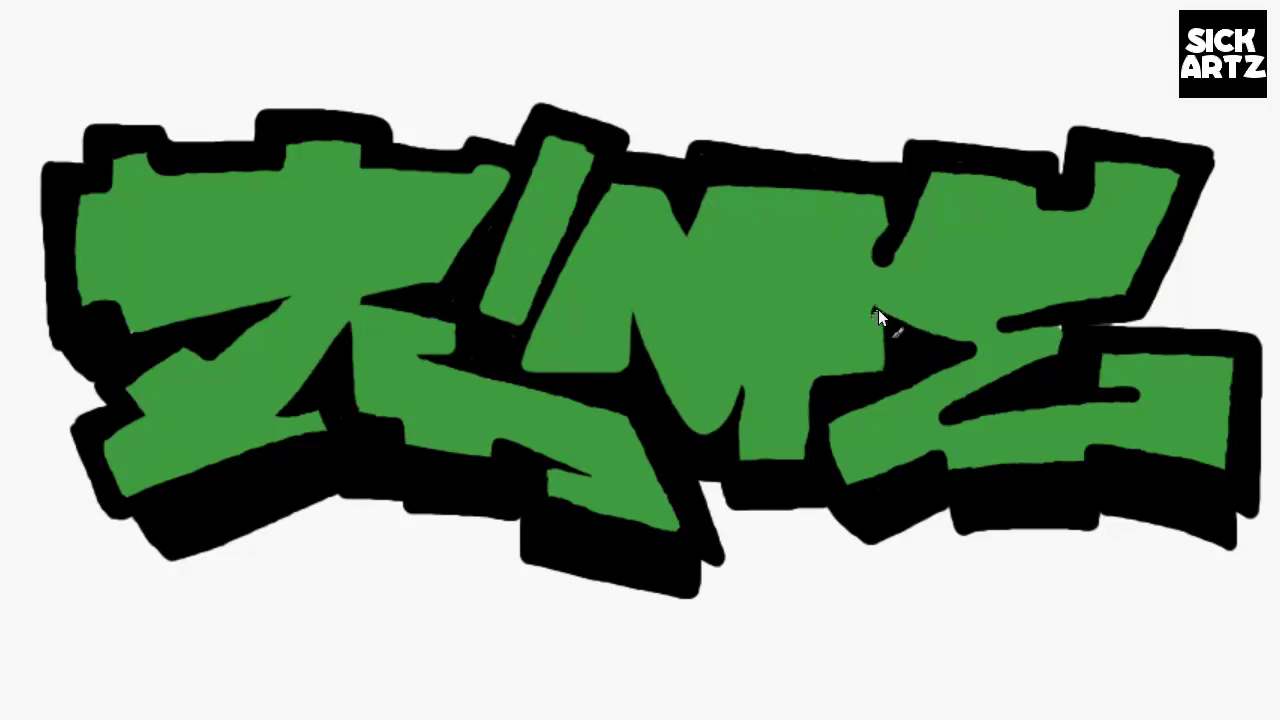
mouse_move(822, 282)
left_mouse_down()
mouse_move(855, 433)
mouse_move(1002, 320)
mouse_move(1050, 405)
left_mouse_up()
Step: Brush a lighter green middle band and bright green tops across all letter blocks
mouse_move(140, 385)
left_mouse_down()
mouse_move(287, 389)
mouse_move(243, 358)
mouse_move(344, 323)
mouse_move(307, 314)
mouse_move(638, 455)
mouse_move(377, 392)
mouse_move(378, 414)
mouse_move(645, 478)
left_mouse_up()
mouse_move(548, 339)
left_mouse_down()
mouse_move(658, 350)
mouse_move(705, 399)
left_mouse_up()
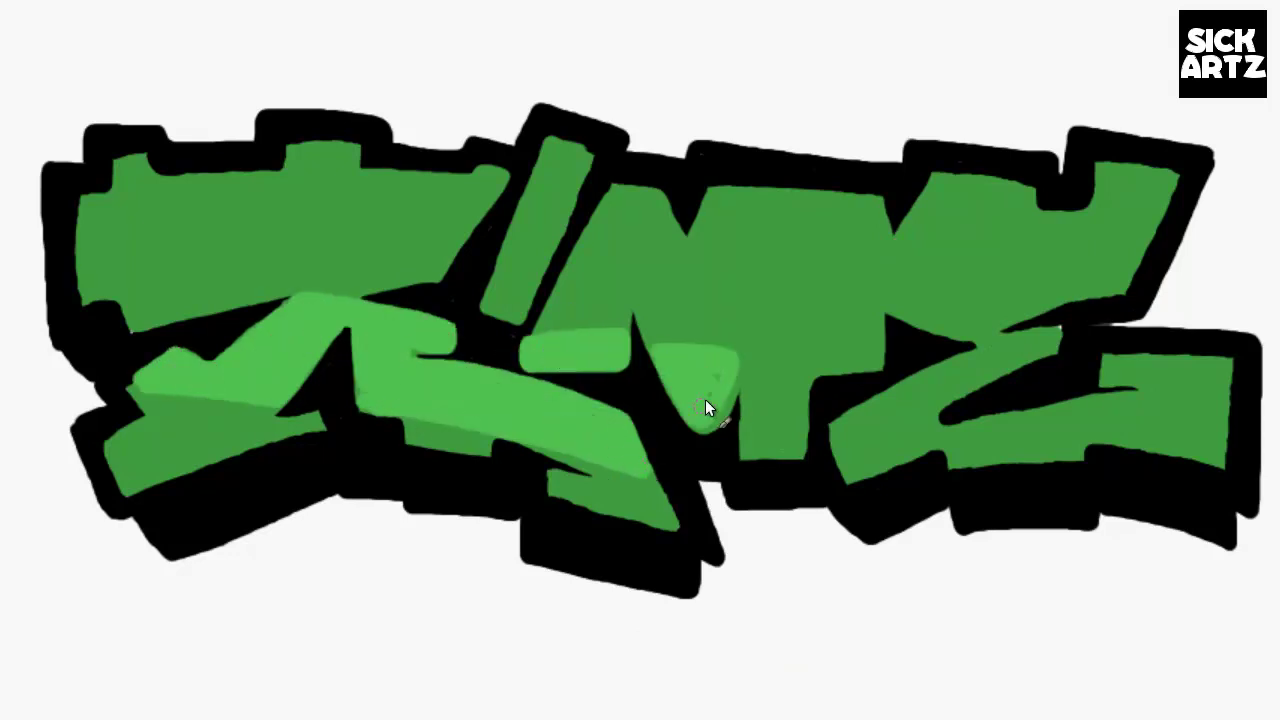
mouse_move(810, 403)
left_mouse_down()
mouse_move(782, 399)
mouse_move(1098, 434)
mouse_move(1230, 372)
mouse_move(1112, 371)
mouse_move(1020, 418)
mouse_move(986, 379)
mouse_move(1121, 403)
left_mouse_up()
mouse_move(130, 300)
left_mouse_down()
mouse_move(406, 283)
mouse_move(312, 144)
mouse_move(118, 182)
mouse_move(138, 175)
mouse_move(336, 279)
mouse_move(325, 240)
mouse_move(139, 224)
mouse_move(301, 182)
mouse_move(366, 198)
left_mouse_up()
mouse_move(575, 158)
left_mouse_down()
mouse_move(485, 308)
mouse_move(536, 179)
left_mouse_up()
mouse_move(552, 315)
left_mouse_down()
mouse_move(875, 335)
mouse_move(618, 319)
mouse_move(662, 213)
mouse_move(634, 279)
mouse_move(700, 250)
mouse_move(865, 354)
mouse_move(765, 245)
mouse_move(893, 295)
mouse_move(895, 257)
mouse_move(1085, 283)
mouse_move(1110, 167)
mouse_move(903, 320)
mouse_move(953, 287)
mouse_move(949, 249)
mouse_move(1027, 262)
mouse_move(1104, 197)
left_mouse_up()
Step: Add darker green shading bands to the lower and middle parts of the letters
mouse_move(277, 399)
left_mouse_down()
mouse_move(560, 400)
mouse_move(544, 422)
mouse_move(490, 422)
left_mouse_up()
mouse_move(714, 420)
left_mouse_down()
mouse_move(781, 436)
mouse_move(1018, 425)
mouse_move(938, 430)
left_mouse_up()
mouse_move(100, 250)
left_mouse_down()
mouse_move(220, 306)
mouse_move(103, 286)
mouse_move(250, 287)
left_mouse_up()
mouse_move(491, 301)
left_mouse_down()
mouse_move(828, 363)
mouse_move(645, 330)
mouse_move(578, 334)
mouse_move(741, 323)
mouse_move(961, 360)
left_mouse_up()
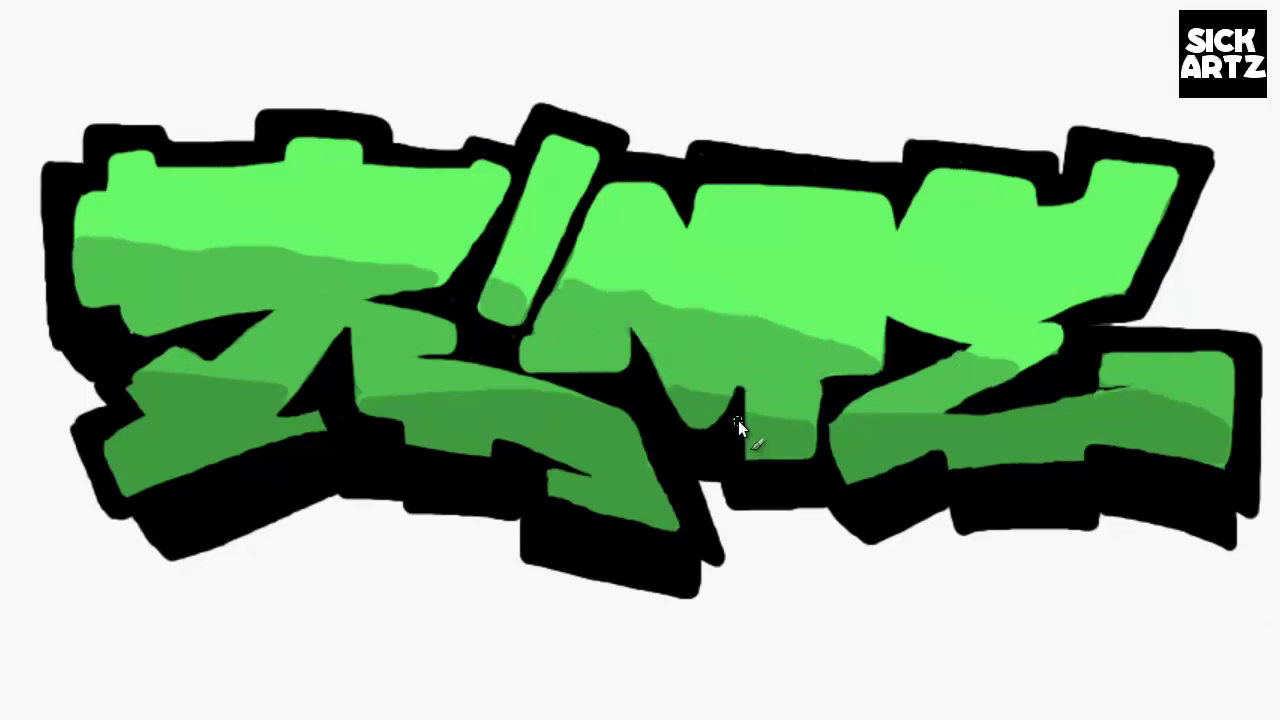
Step: Touch up black outlines on the right Z, ! bar, bottom edge and centre spike
left_click_drag(1135, 381, 999, 402)
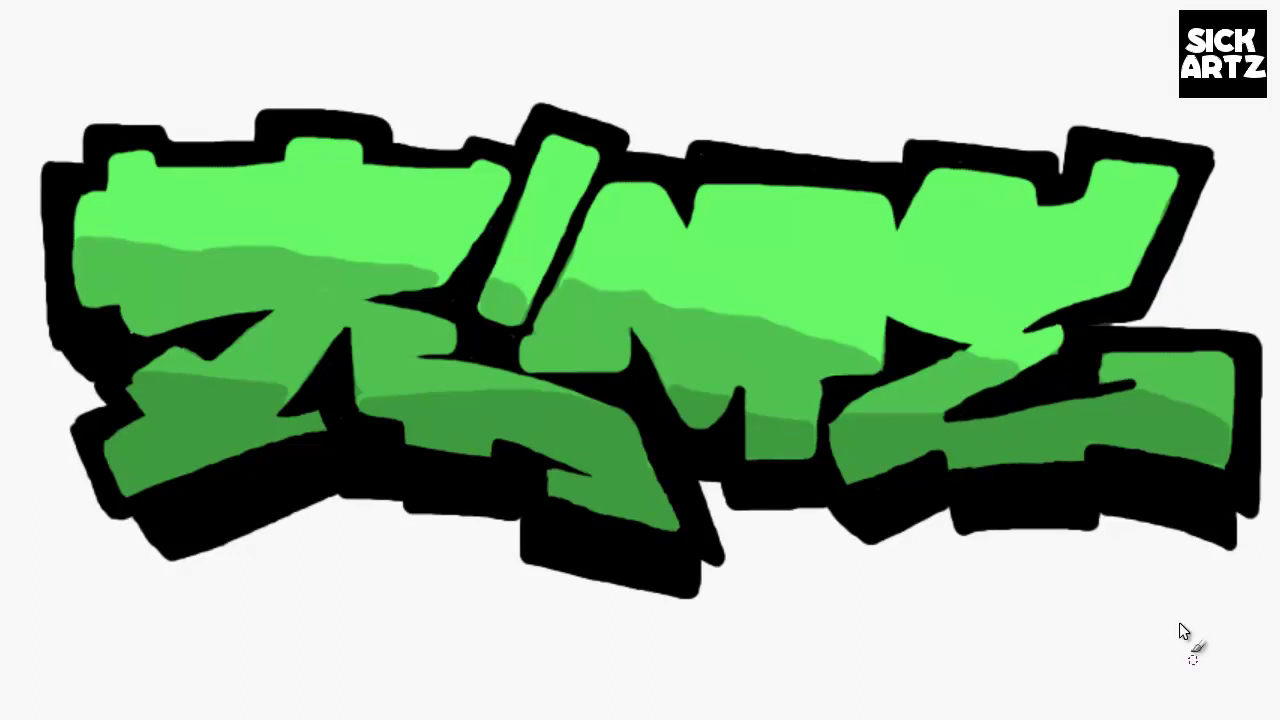
left_click_drag(1141, 392, 1223, 426)
left_click_drag(596, 148, 512, 332)
left_click_drag(730, 504, 1235, 550)
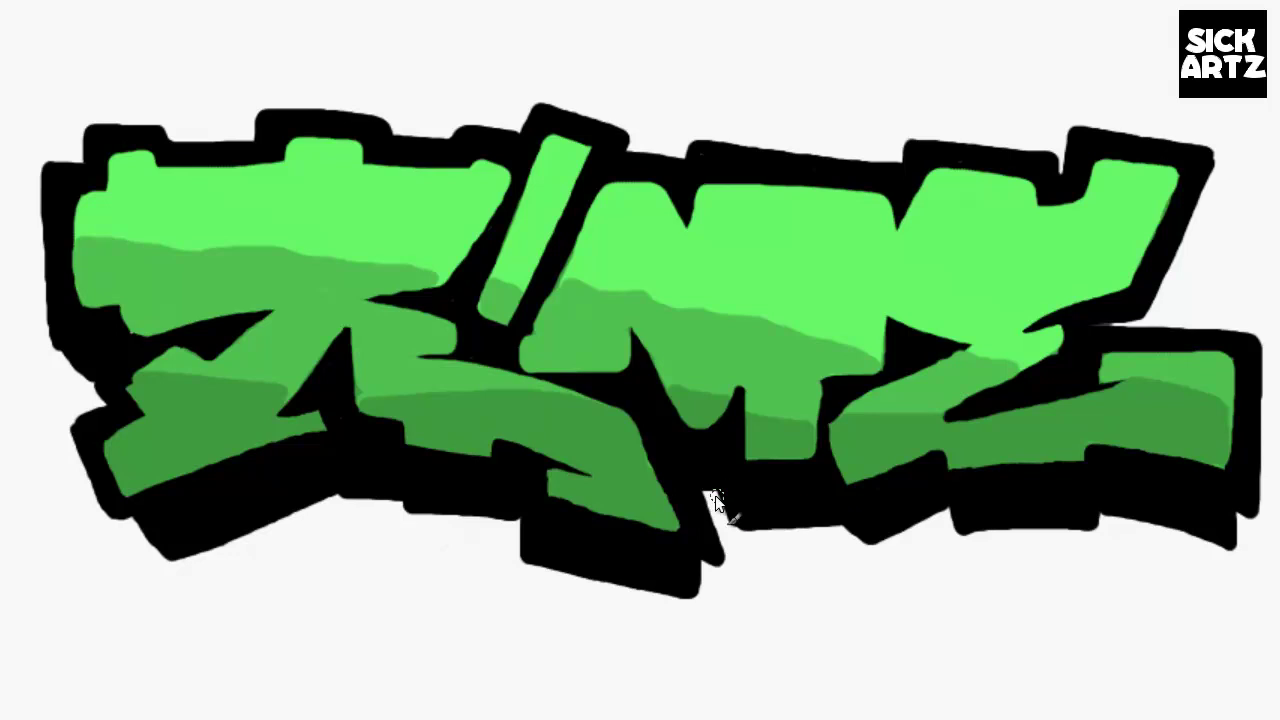
left_click_drag(702, 488, 745, 568)
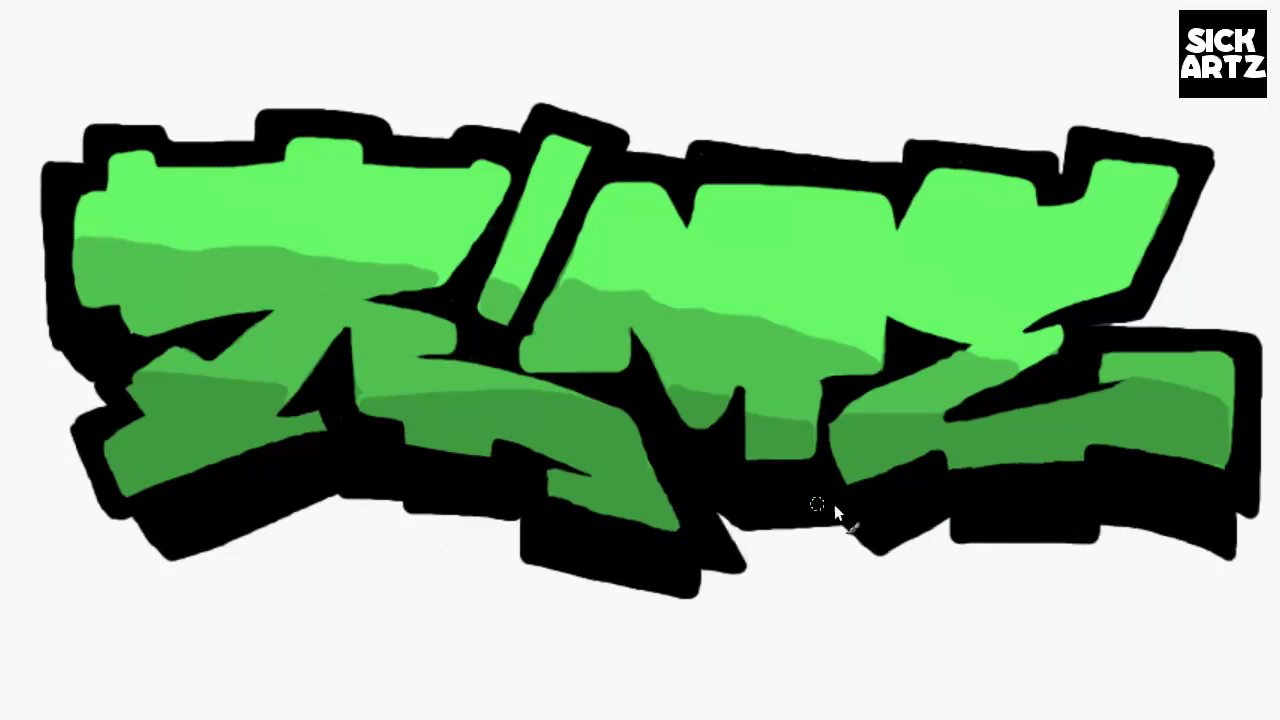
left_click_drag(942, 380, 832, 430)
Step: Draw pale green hollow highlight boxes on the upper-left letter, A and T
mouse_move(284, 188)
left_mouse_down()
mouse_move(180, 227)
mouse_move(299, 199)
mouse_move(386, 250)
left_mouse_up()
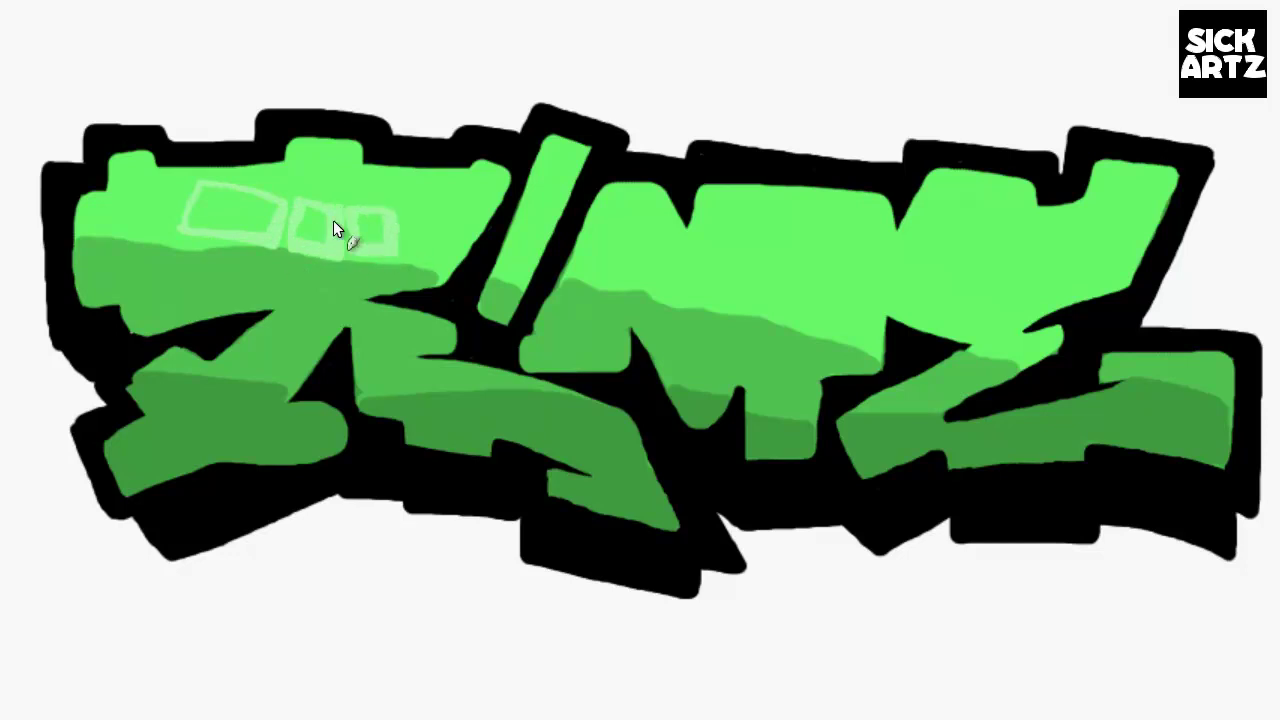
left_click_drag(698, 240, 733, 295)
left_click_drag(650, 285, 739, 302)
left_click_drag(758, 250, 809, 303)
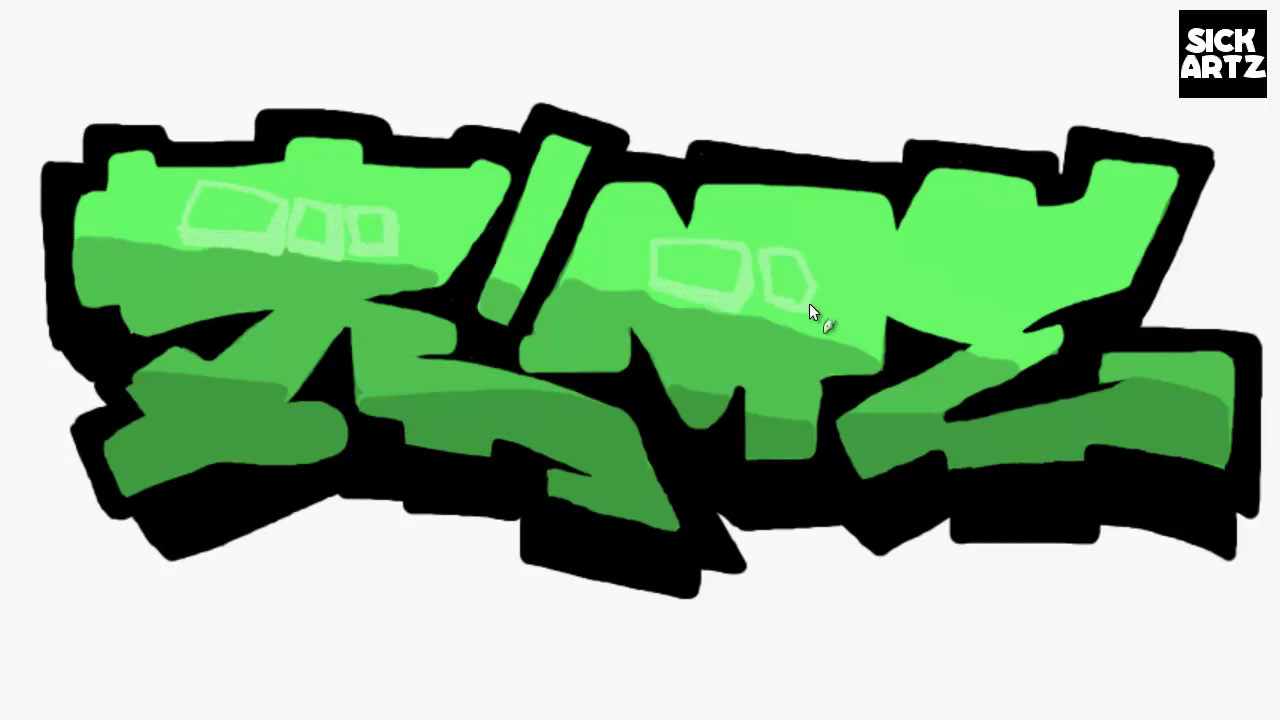
mouse_move(920, 228)
left_mouse_down()
mouse_move(991, 269)
mouse_move(1106, 282)
left_mouse_up()
left_click_drag(150, 485, 352, 450)
Step: Add light green accent strokes along the lower, middle and right letters
left_click_drag(130, 358, 186, 436)
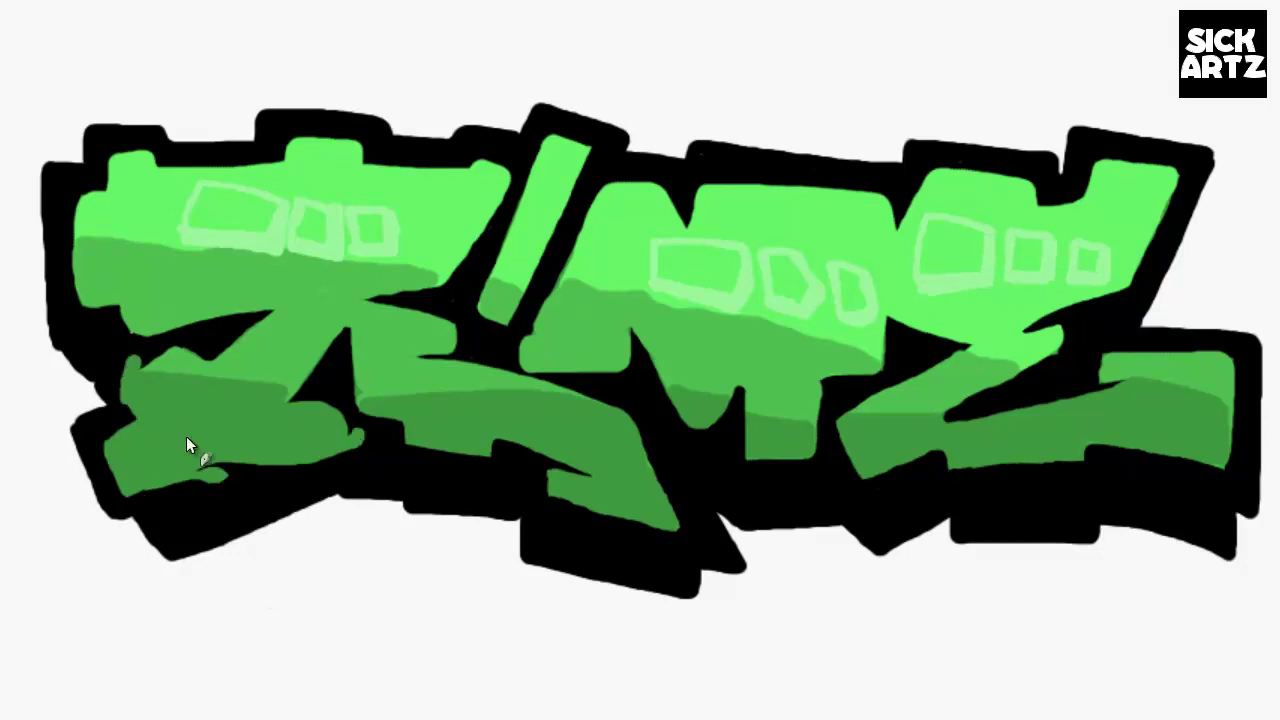
left_click_drag(454, 460, 472, 452)
left_click_drag(564, 518, 660, 465)
left_click_drag(976, 480, 1078, 380)
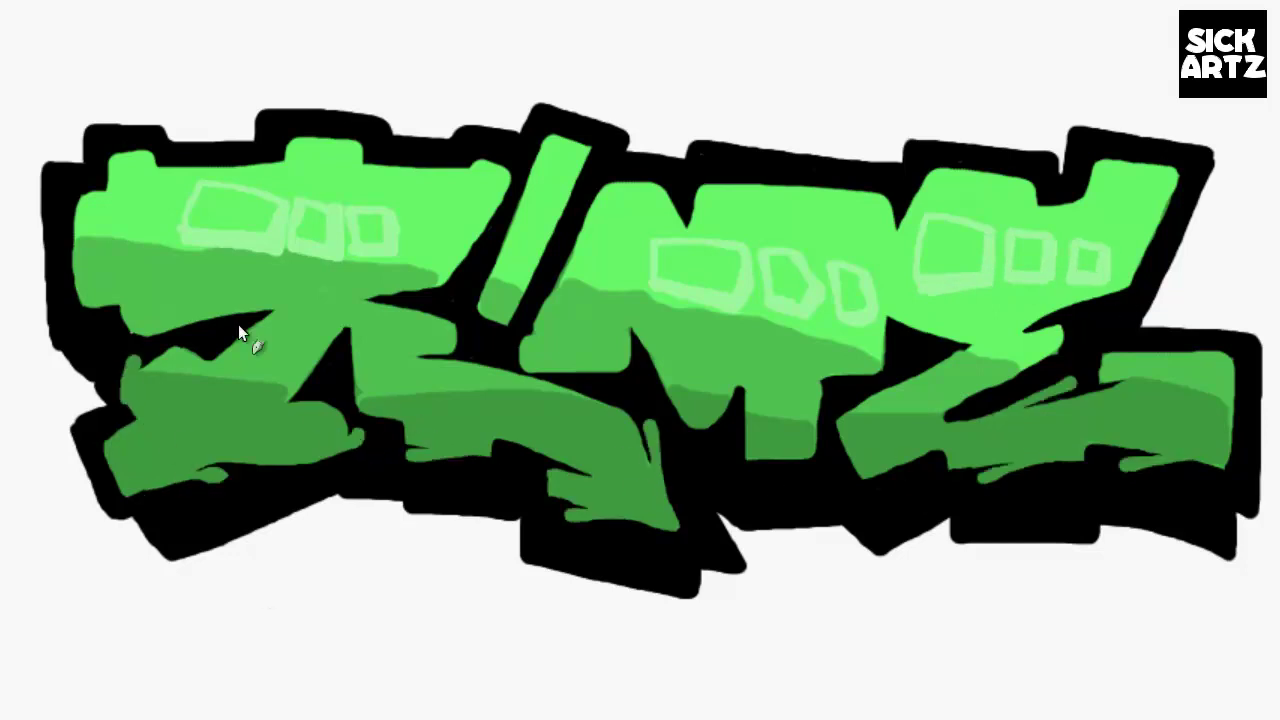
left_click_drag(640, 372, 668, 396)
mouse_move(924, 356)
left_mouse_down()
mouse_move(860, 404)
mouse_move(820, 388)
left_mouse_up()
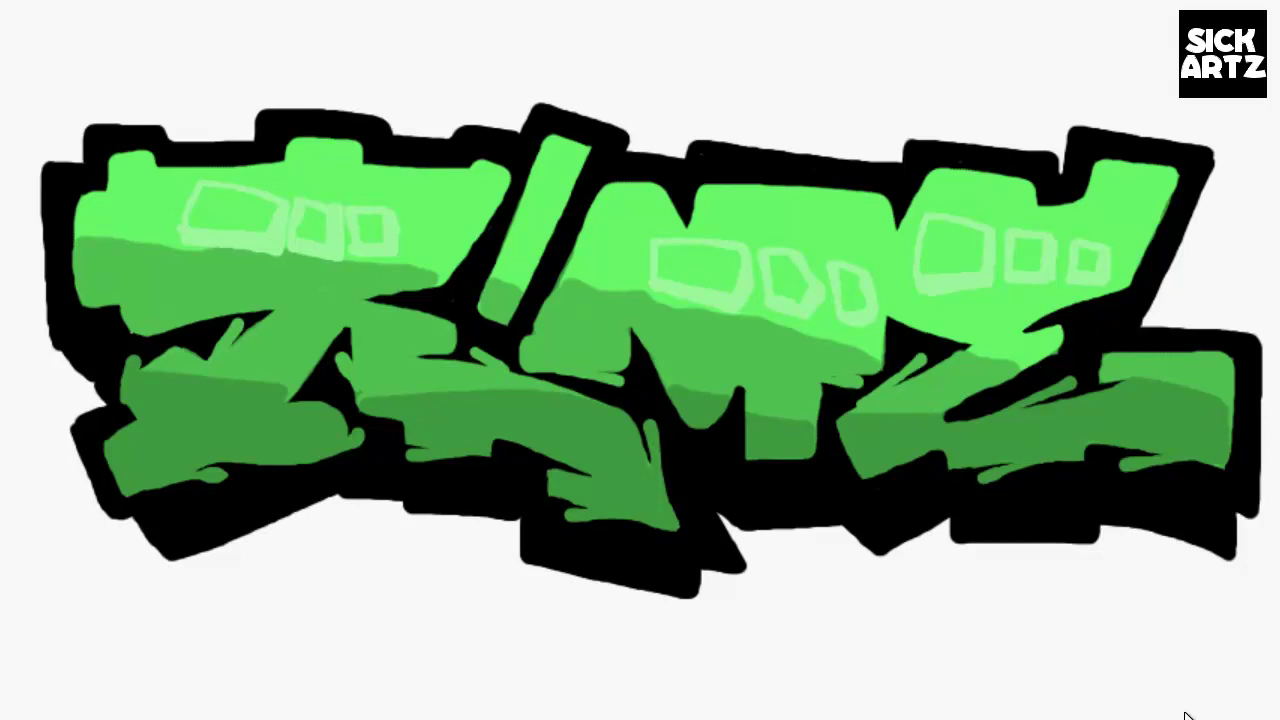
left_click_drag(64, 190, 64, 266)
Step: Streak light green highlights along the letter tops and the Z's right edge
left_click_drag(200, 158, 266, 160)
left_click_drag(400, 155, 460, 168)
left_click_drag(592, 172, 548, 250)
left_click_drag(780, 174, 846, 188)
left_click_drag(1176, 206, 1144, 262)
left_click_drag(960, 156, 1032, 184)
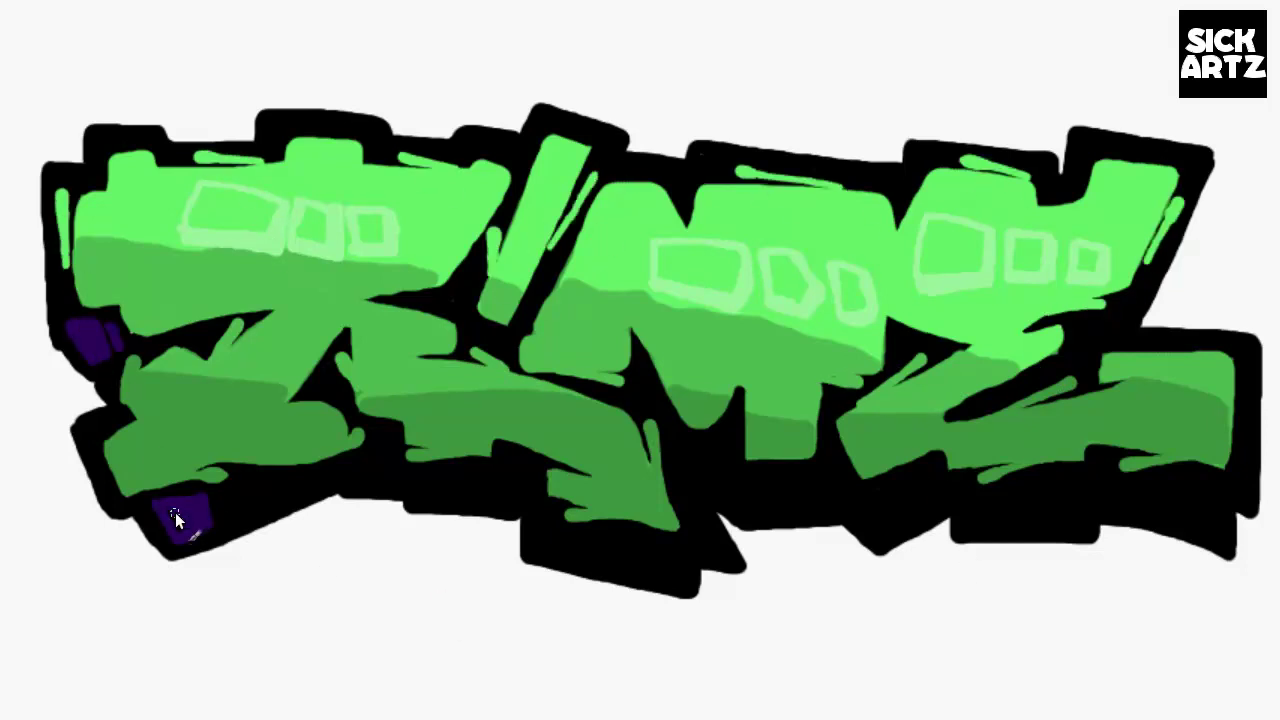
Step: Paint purple blocks in the shadow and start magenta clouds at the left and top
left_click_drag(422, 478, 432, 484)
left_click_drag(577, 542, 615, 557)
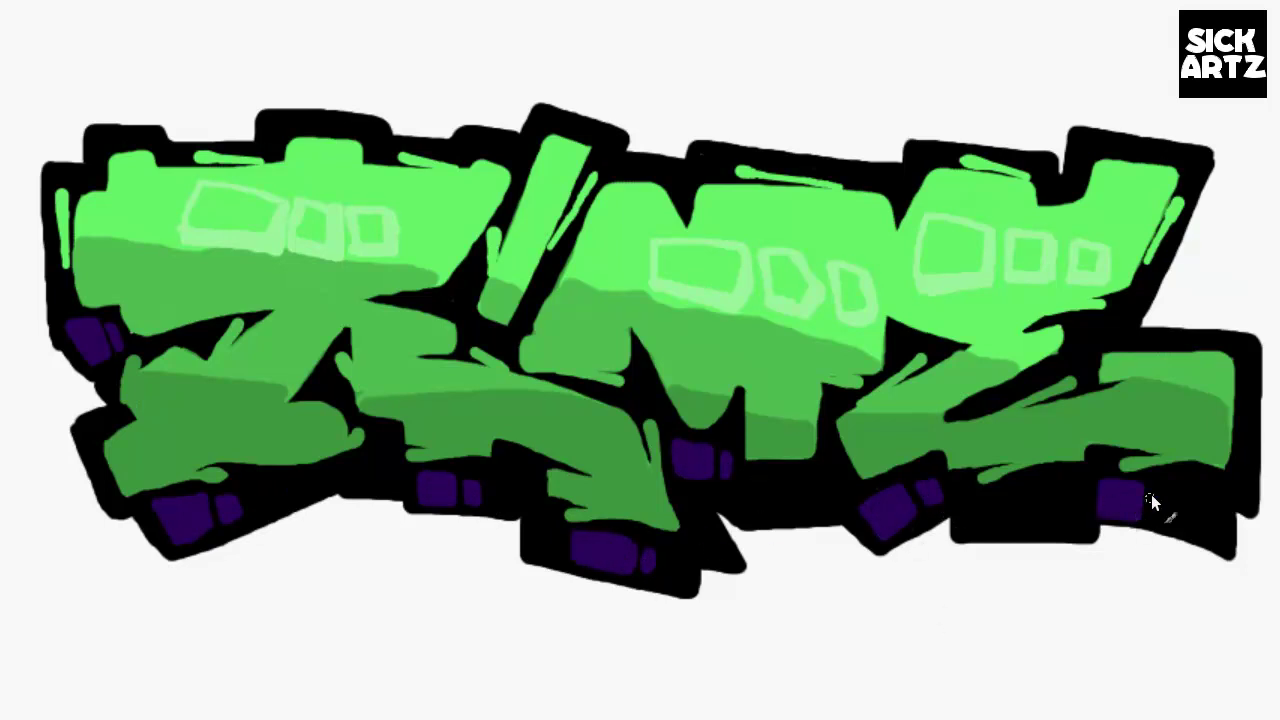
mouse_move(41, 294)
left_mouse_down()
mouse_move(101, 404)
mouse_move(89, 393)
mouse_move(47, 409)
left_mouse_up()
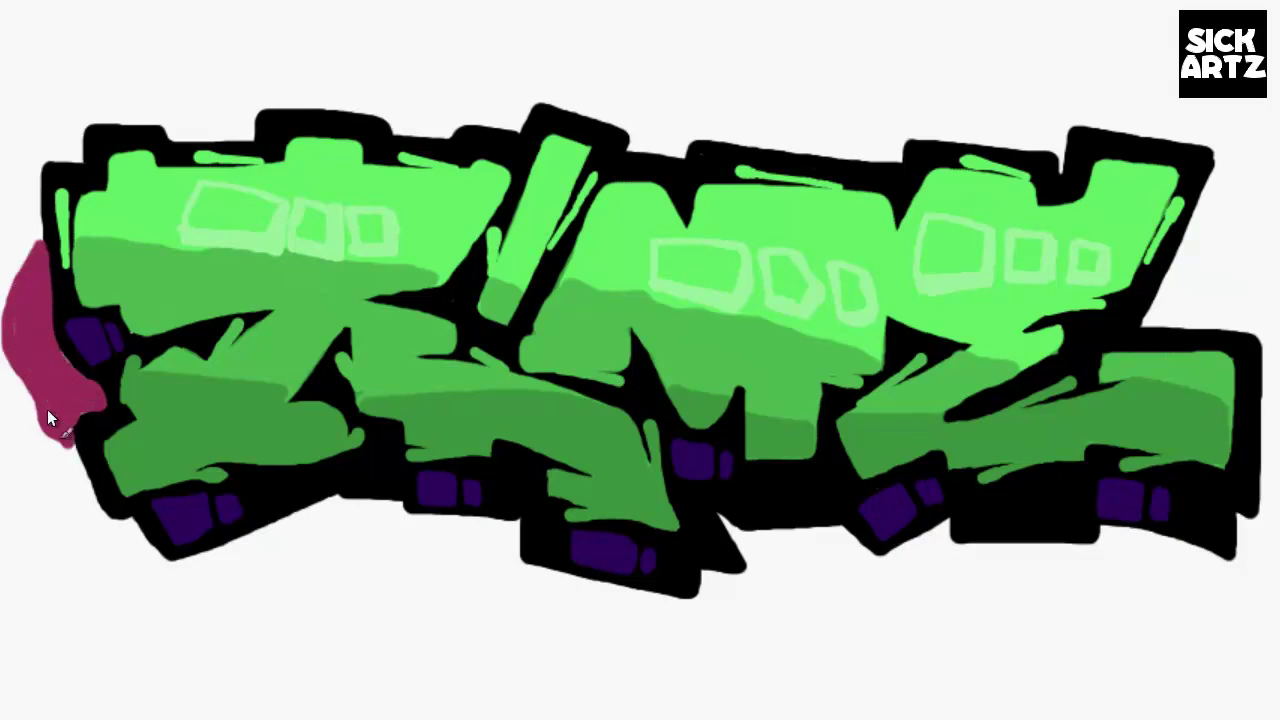
left_click_drag(438, 133, 355, 84)
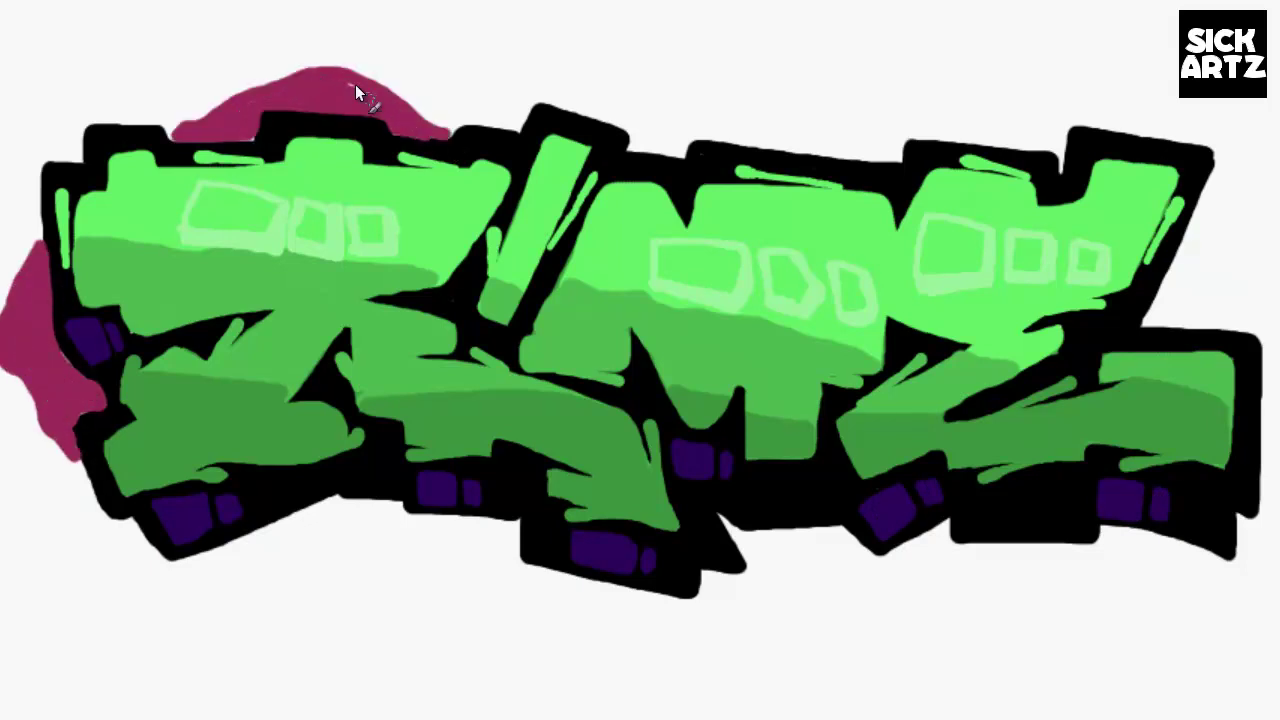
Step: Extend the magenta clouds above the ARTZ letters, down the right edge and below
mouse_move(637, 139)
left_mouse_down()
mouse_move(851, 130)
mouse_move(685, 132)
mouse_move(728, 133)
left_mouse_up()
mouse_move(1200, 196)
left_mouse_down()
mouse_move(1250, 330)
mouse_move(1150, 325)
left_mouse_up()
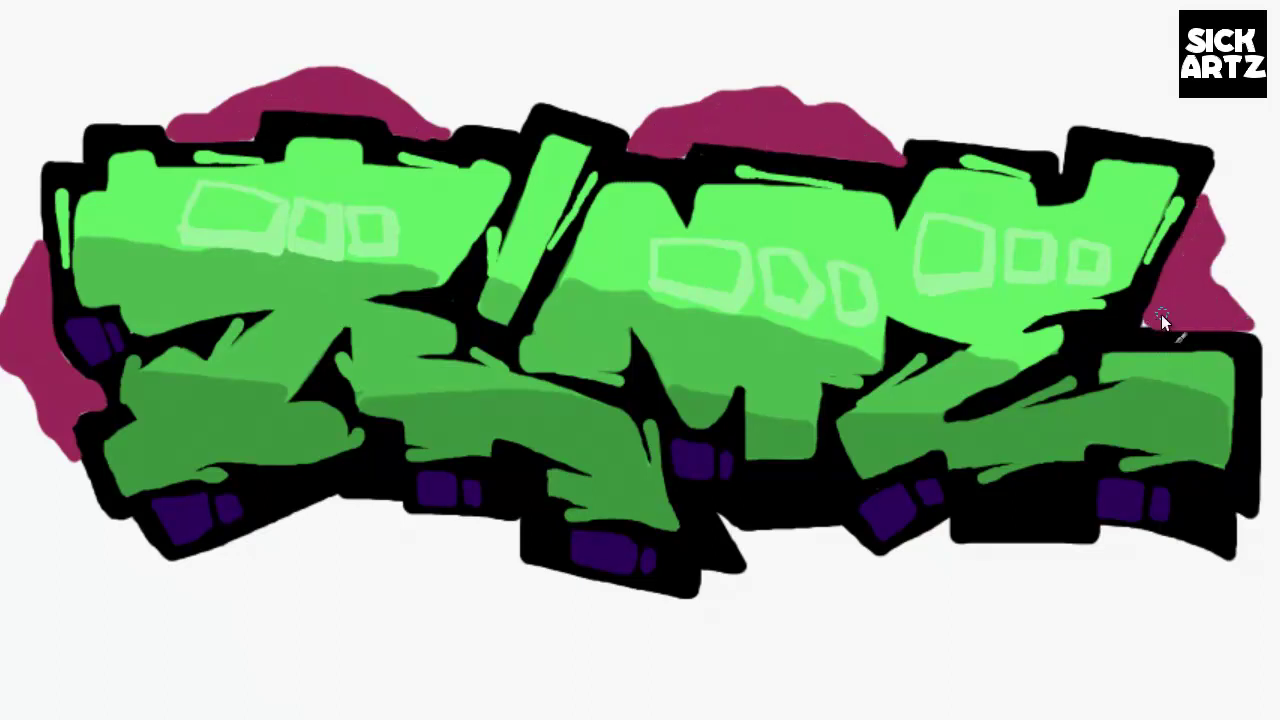
mouse_move(266, 534)
left_mouse_down()
mouse_move(283, 522)
mouse_move(350, 557)
left_mouse_up()
mouse_move(700, 575)
left_mouse_down()
mouse_move(829, 572)
mouse_move(799, 568)
left_mouse_up()
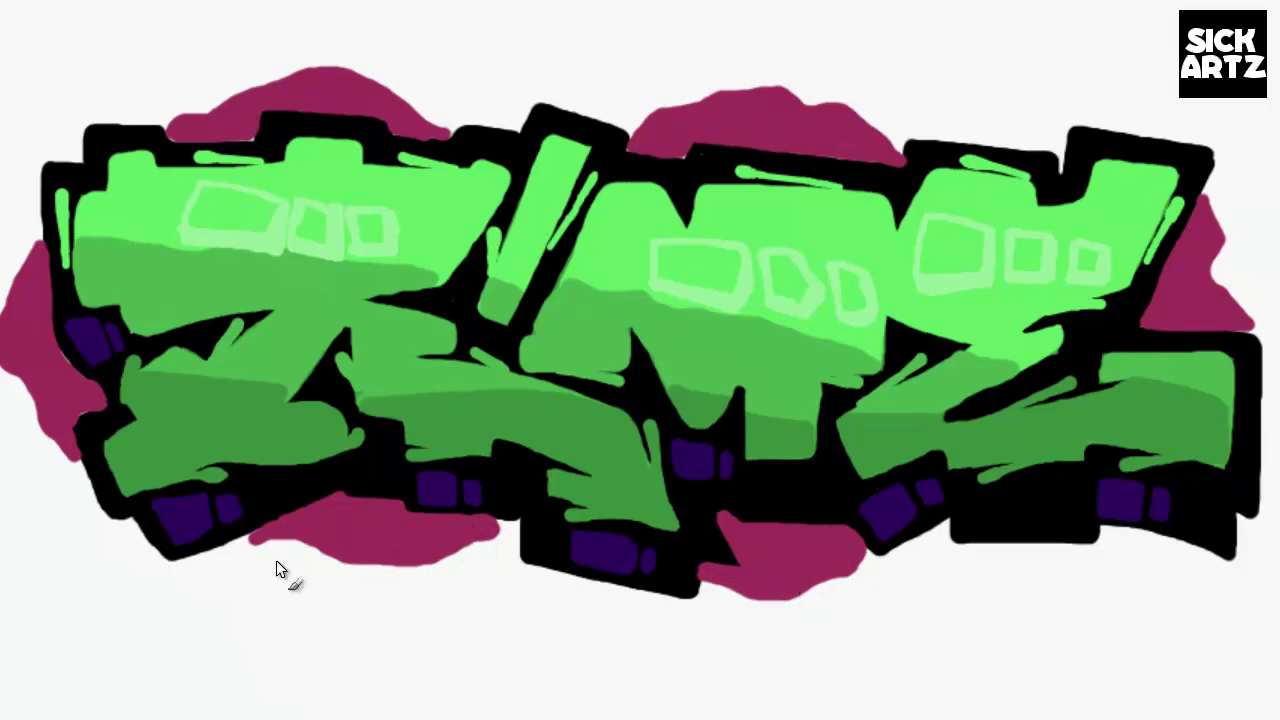
left_click_drag(316, 560, 400, 580)
Step: Add white shine strokes on the top-left letter, Z diagonal, ! bar and middle bar
left_click_drag(760, 600, 778, 606)
left_click_drag(300, 147, 408, 178)
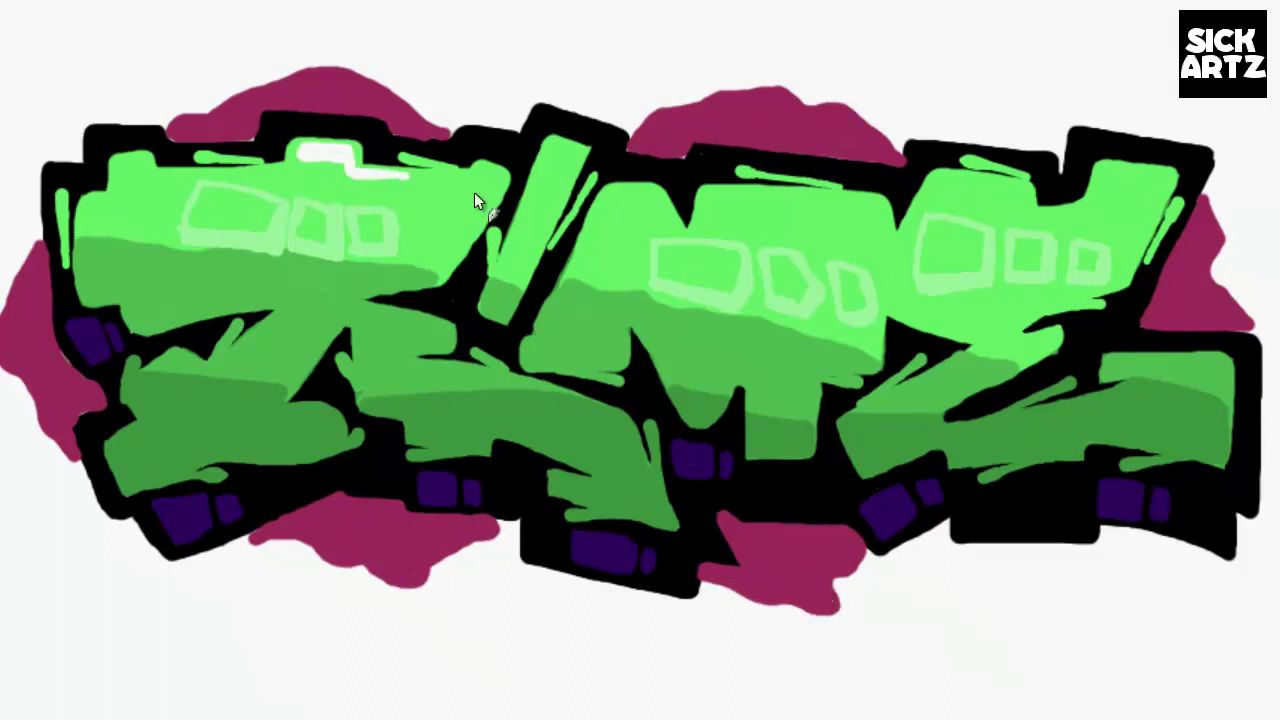
left_click_drag(340, 325, 285, 395)
left_click_drag(568, 148, 515, 315)
left_click_drag(445, 338, 372, 310)
left_click_drag(512, 378, 625, 413)
left_click_drag(735, 381, 712, 415)
Step: Add white shine along the M's edges and the Z's lower bar
mouse_move(710, 190)
left_mouse_down()
mouse_move(809, 196)
mouse_move(882, 222)
left_mouse_up()
left_click_drag(881, 318, 880, 366)
left_click_drag(812, 418, 808, 450)
left_click_drag(944, 172, 930, 186)
left_click_drag(1170, 178, 1128, 272)
left_click_drag(1112, 358, 1170, 360)
left_click_drag(1222, 398, 1225, 456)
left_click_drag(1118, 362, 1222, 384)
Step: Draw an orange outline around the whole piece and add black splashes below it
mouse_move(68, 152)
left_mouse_down()
mouse_move(31, 199)
mouse_move(90, 517)
mouse_move(232, 552)
mouse_move(506, 561)
mouse_move(731, 534)
mouse_move(932, 539)
mouse_move(1243, 591)
mouse_move(1275, 537)
left_mouse_up()
mouse_move(1155, 322)
left_mouse_down()
mouse_move(1231, 145)
mouse_move(181, 126)
mouse_move(458, 115)
mouse_move(673, 151)
left_mouse_up()
left_click_drag(440, 569, 530, 595)
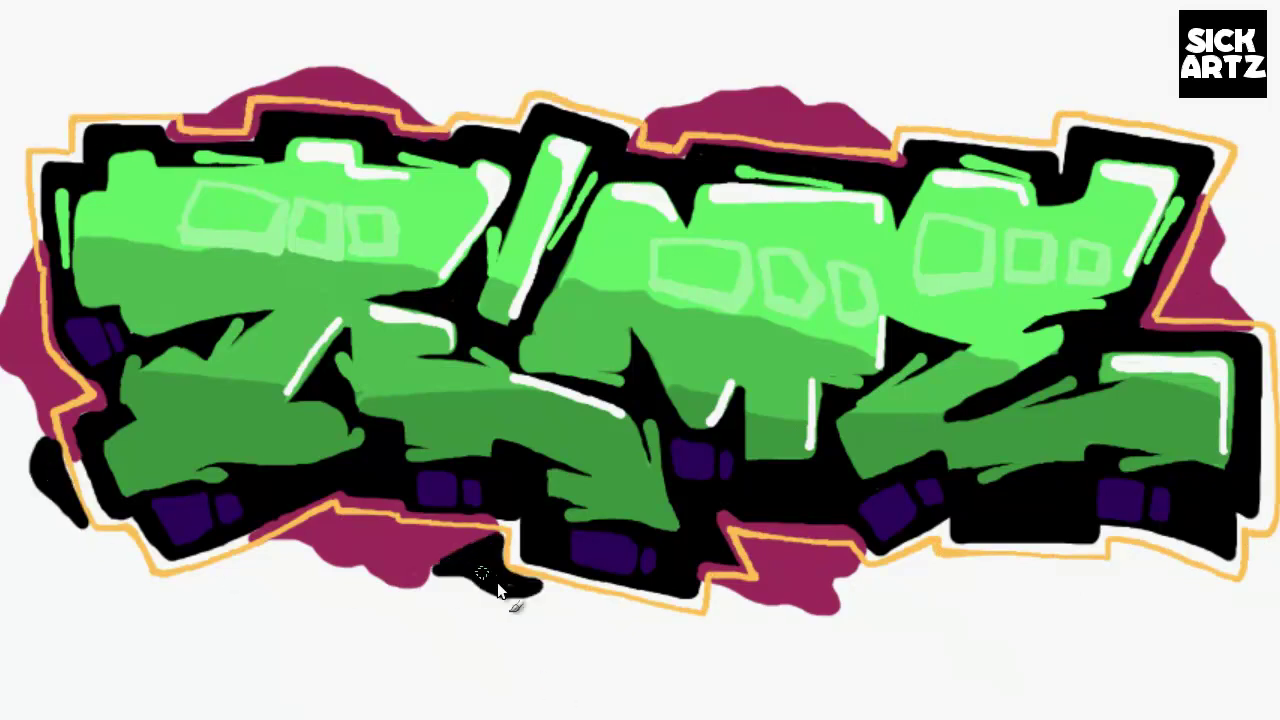
left_click_drag(848, 582, 920, 564)
Step: Add black splashes above and right, plus black shadow strokes inside the letters
mouse_move(415, 108)
left_mouse_down()
mouse_move(510, 99)
mouse_move(446, 94)
left_mouse_up()
mouse_move(868, 112)
left_mouse_down()
mouse_move(957, 100)
mouse_move(860, 115)
left_mouse_up()
left_click_drag(1222, 280, 1265, 345)
left_click_drag(1215, 255, 1265, 300)
left_click_drag(86, 295, 110, 175)
left_click_drag(190, 175, 130, 185)
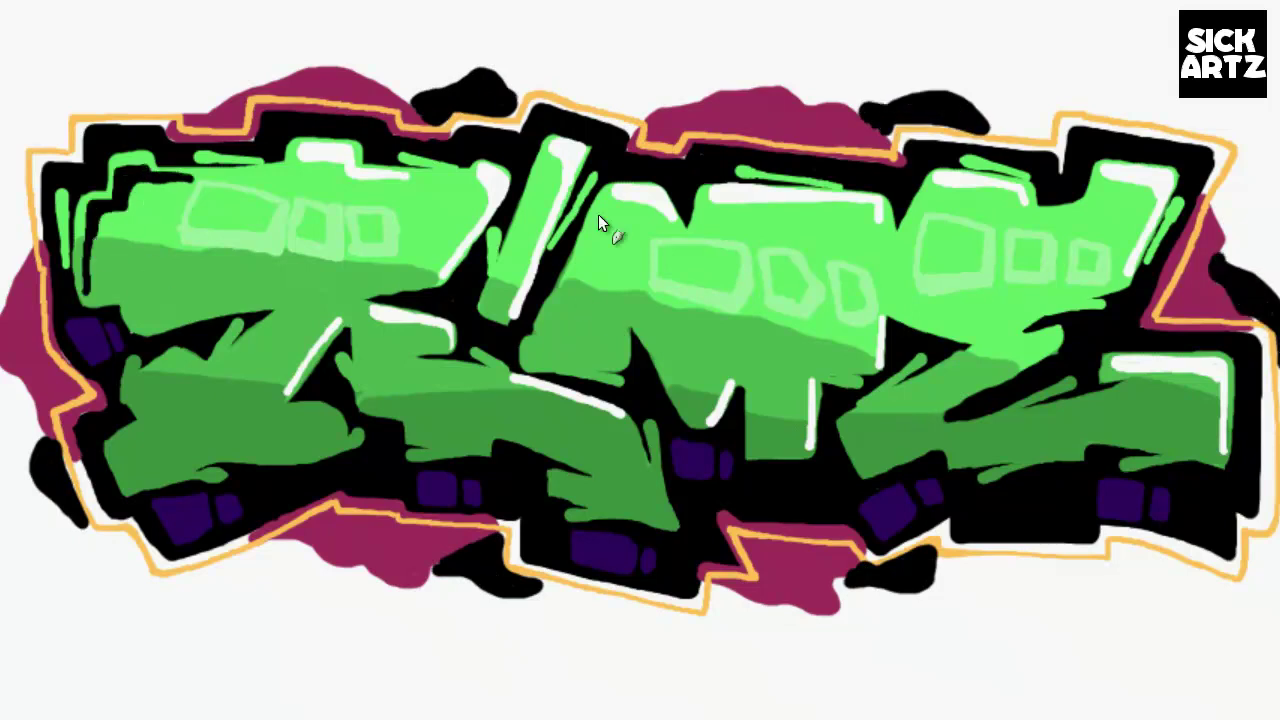
left_click_drag(598, 222, 556, 332)
left_click_drag(905, 460, 848, 436)
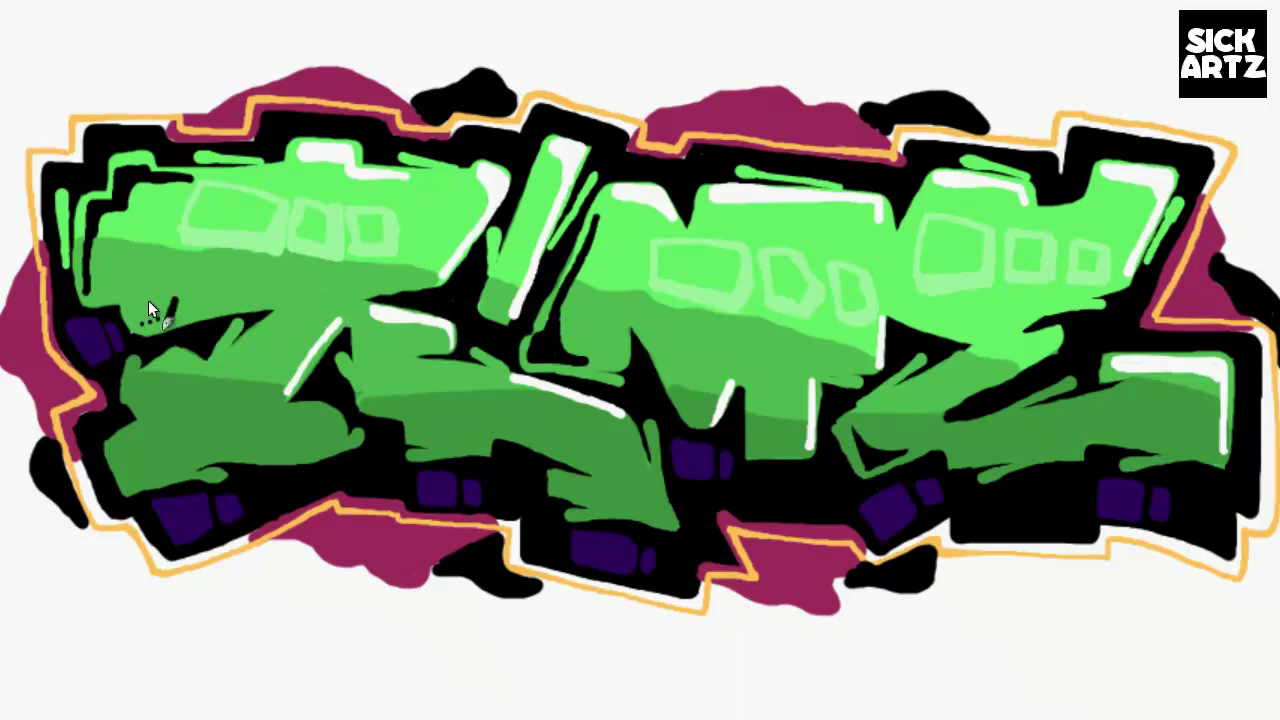
Step: Draw a small black Sick tag on the middle letter and fit the image to the window
mouse_move(776, 205)
left_mouse_down()
mouse_move(843, 213)
mouse_move(870, 258)
left_mouse_up()
left_click_drag(752, 255, 782, 236)
key("shift+ctrl+j")
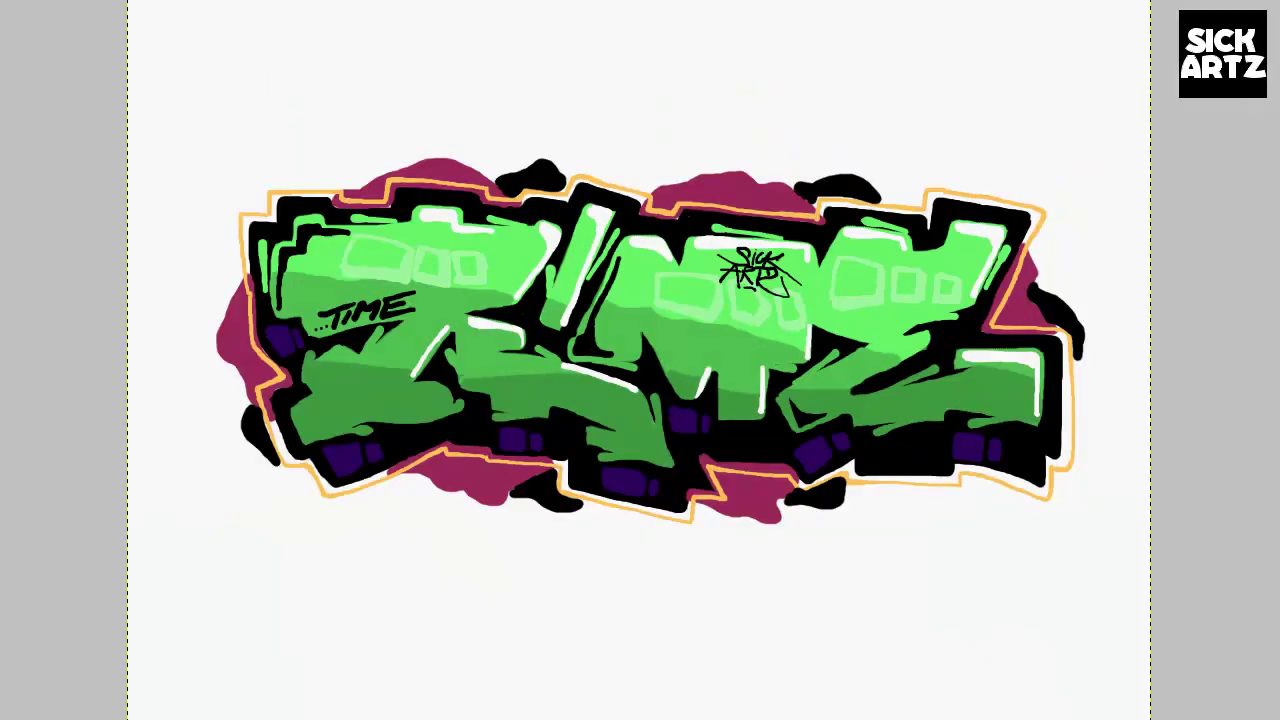